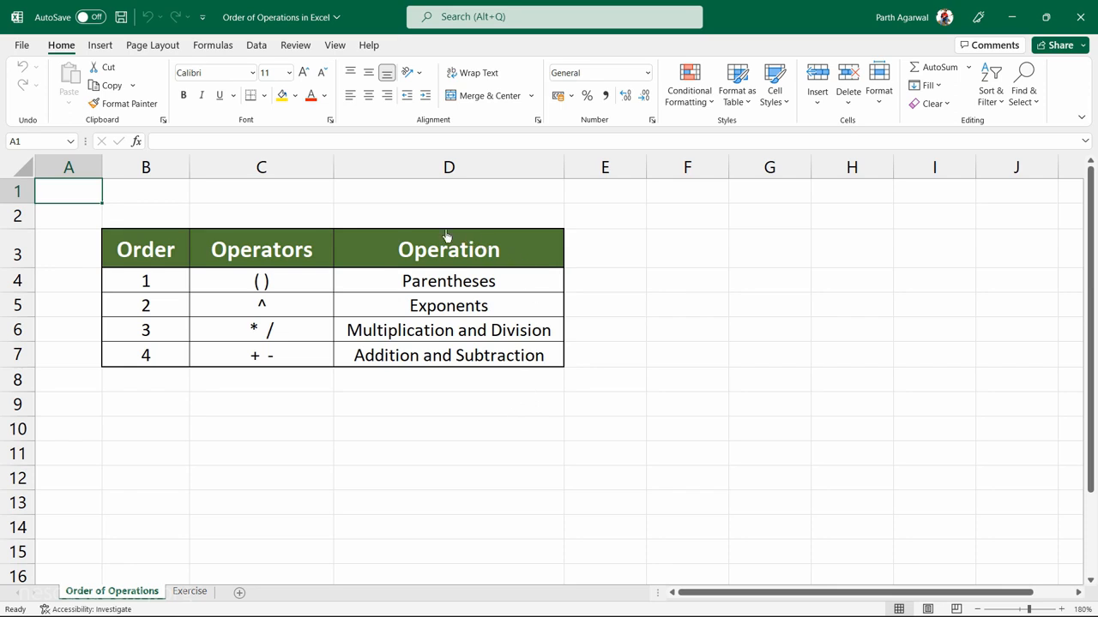
Step: Save the workbook, and enter the formula =5+10/2 in cell D9 below the operator table
key(ctrl+s)
click(428, 404)
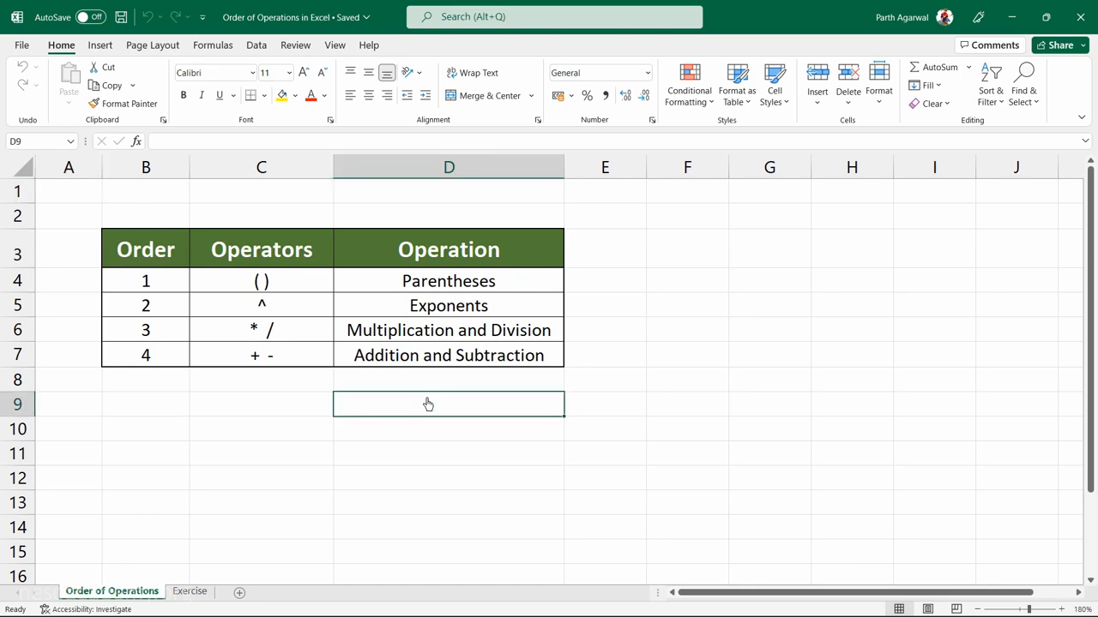
text(=5)
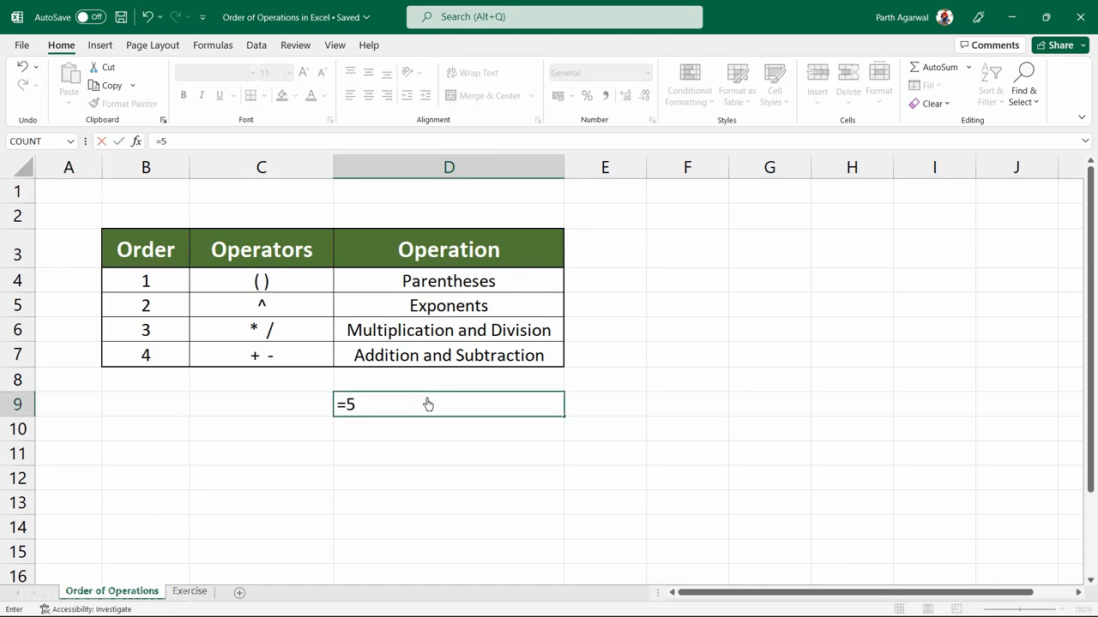
text(+10/2)
key(Return)
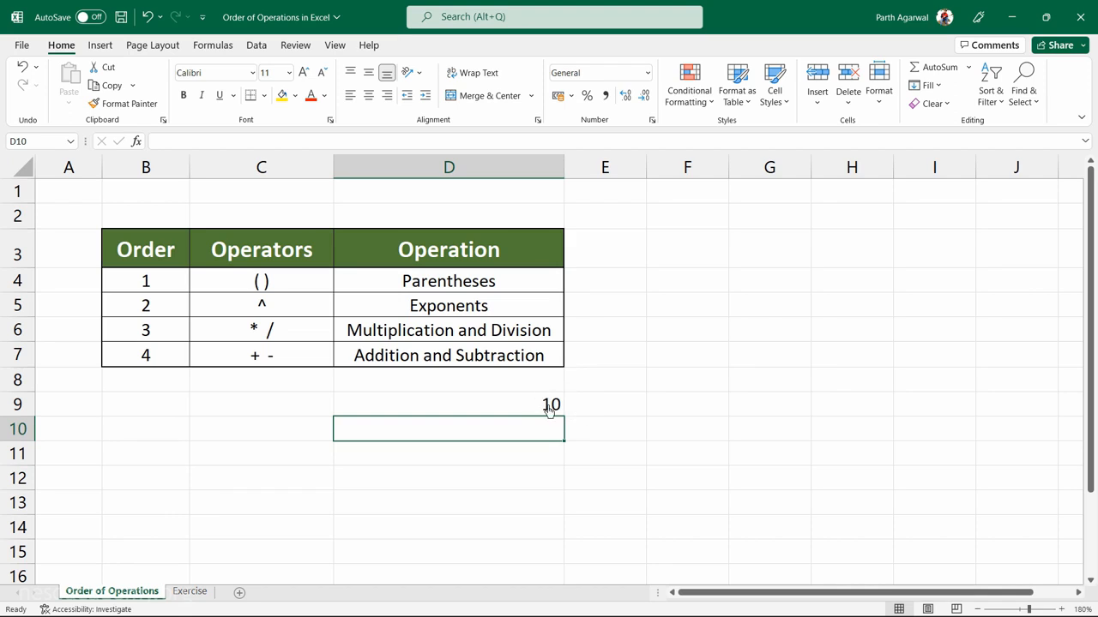
Step: Inspect the formula in cell D9 without changing it, and save the workbook
double_click(535, 409)
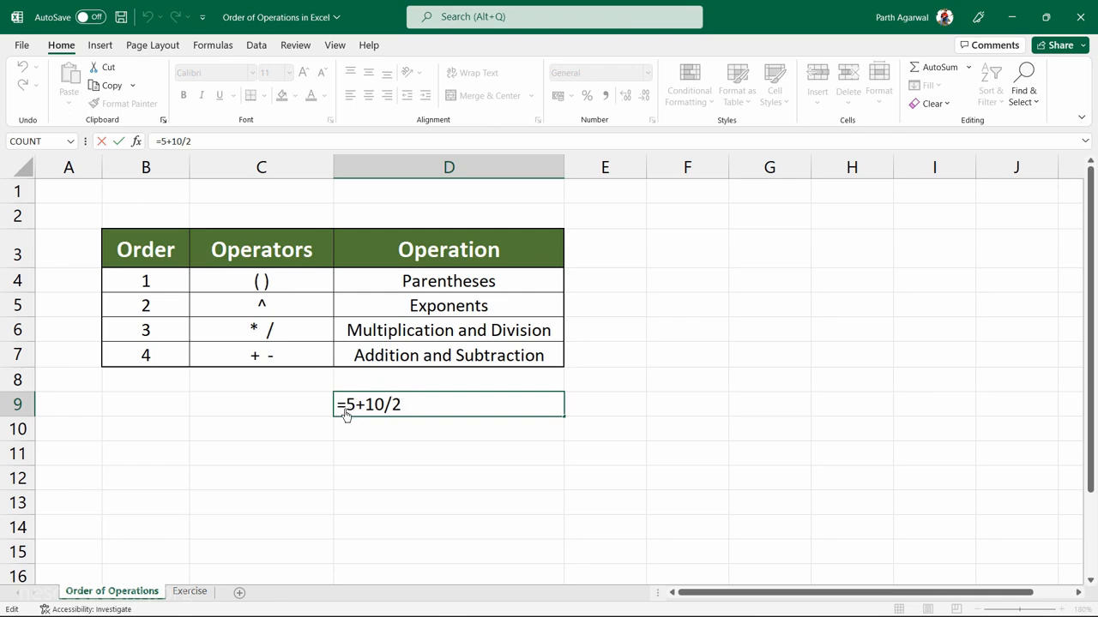
key(Return)
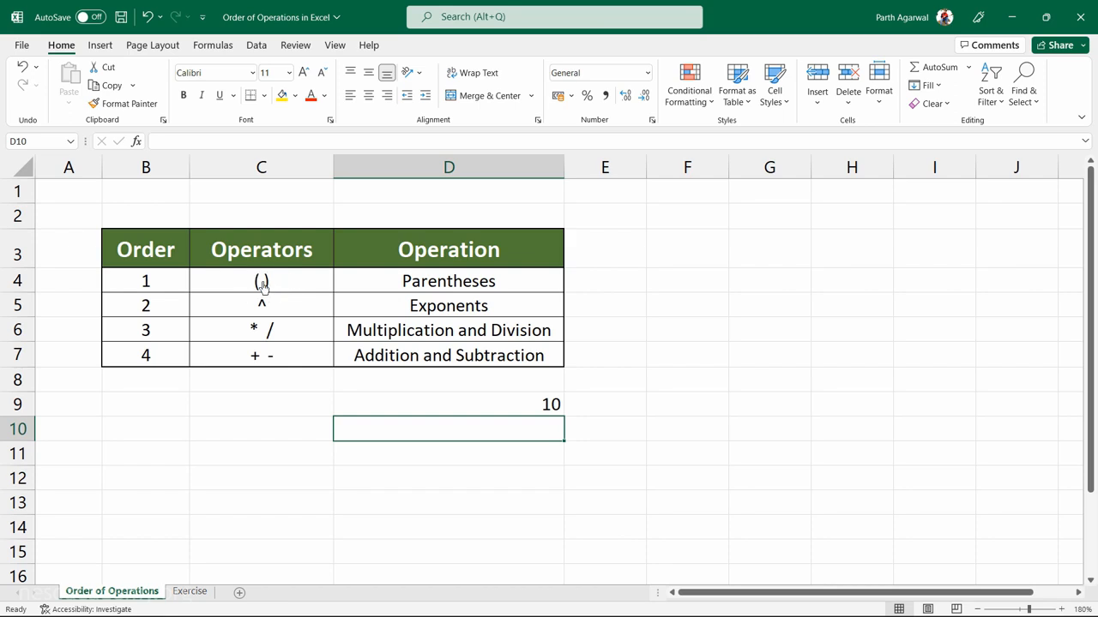
key(ctrl+s)
Step: Enclose the addition in D9's formula in parentheses so that it reads =(5+10)/2
click(530, 414)
double_click(529, 414)
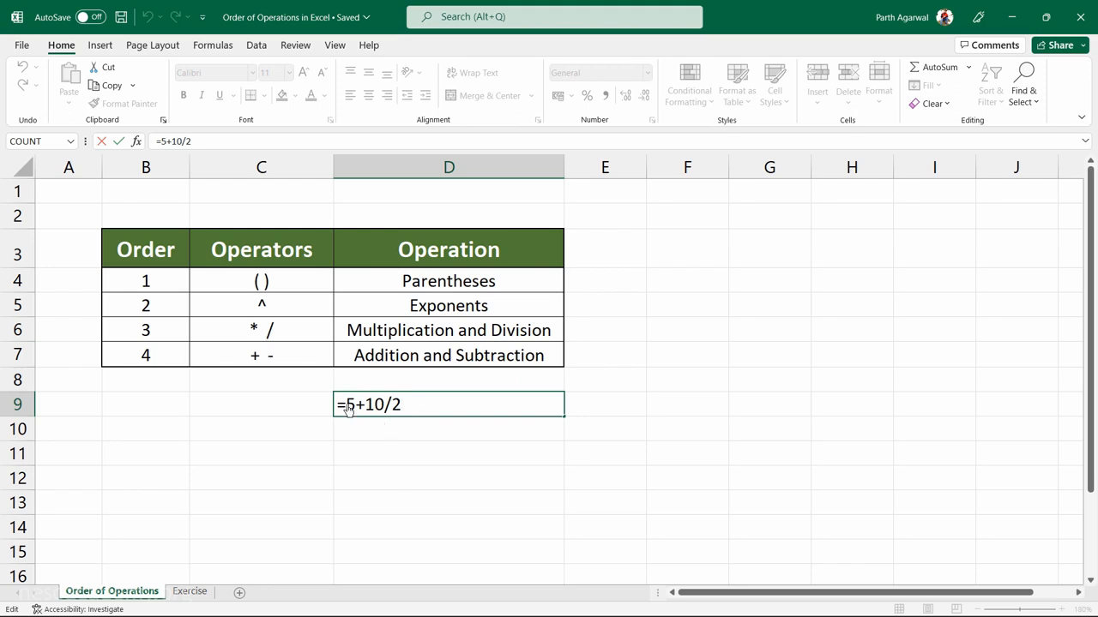
drag(347, 409, 384, 415)
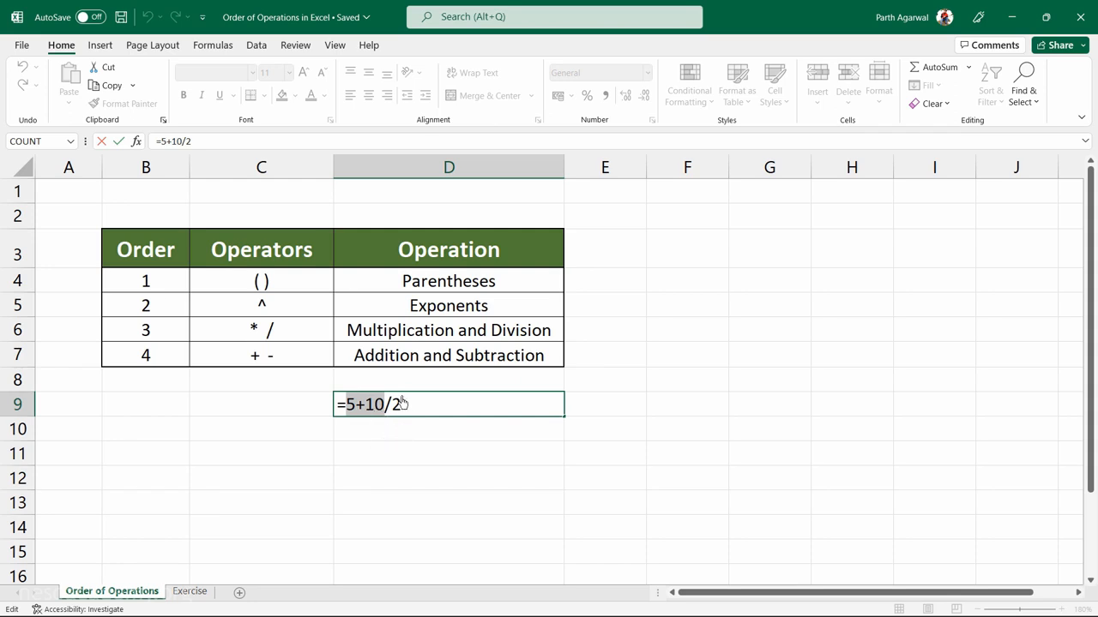
key(Right)
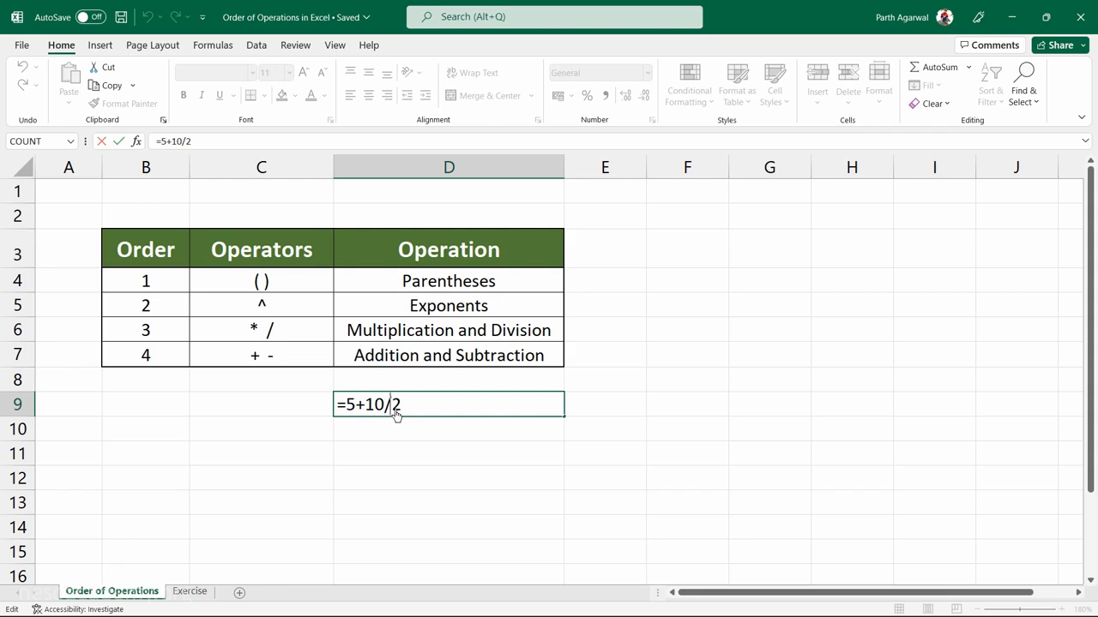
text())
key(Left)
text(()
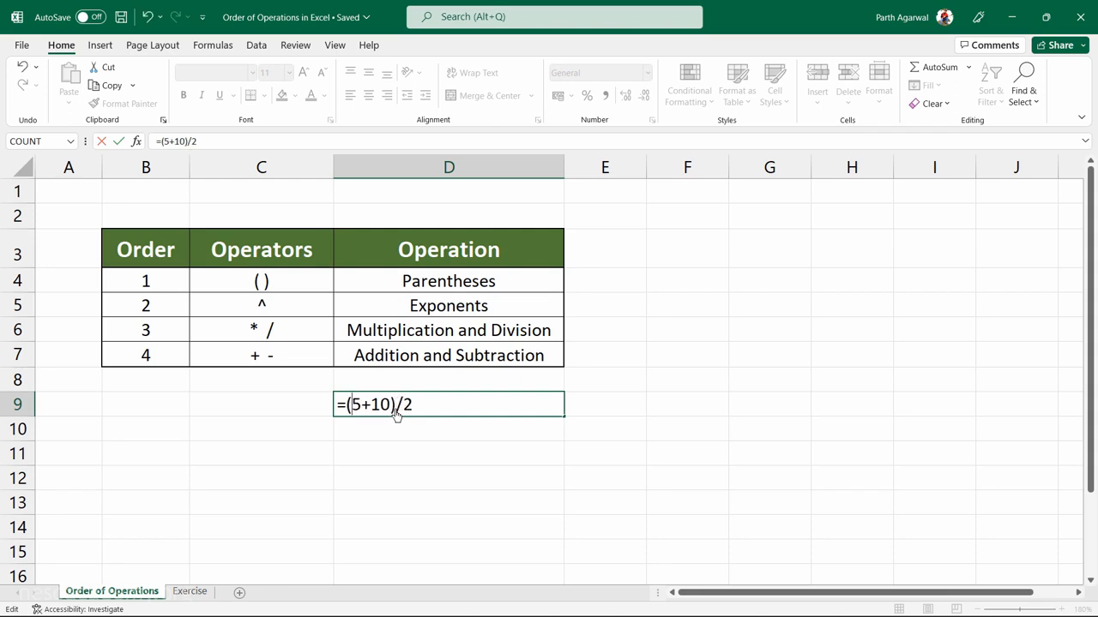
key(Right)
key(Right)
key(Right)
key(Right)
key(Right)
key(Right)
key(Right)
key(Return)
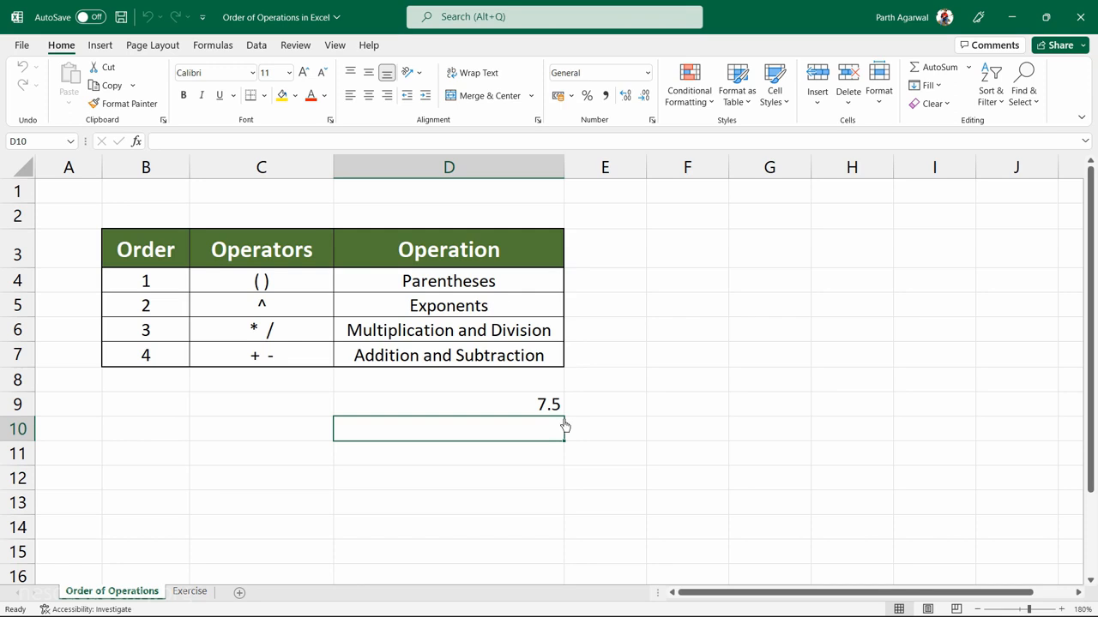
Step: Switch to the Exercise sheet and examine the formula in B4 together with its solved result in C4
click(190, 593)
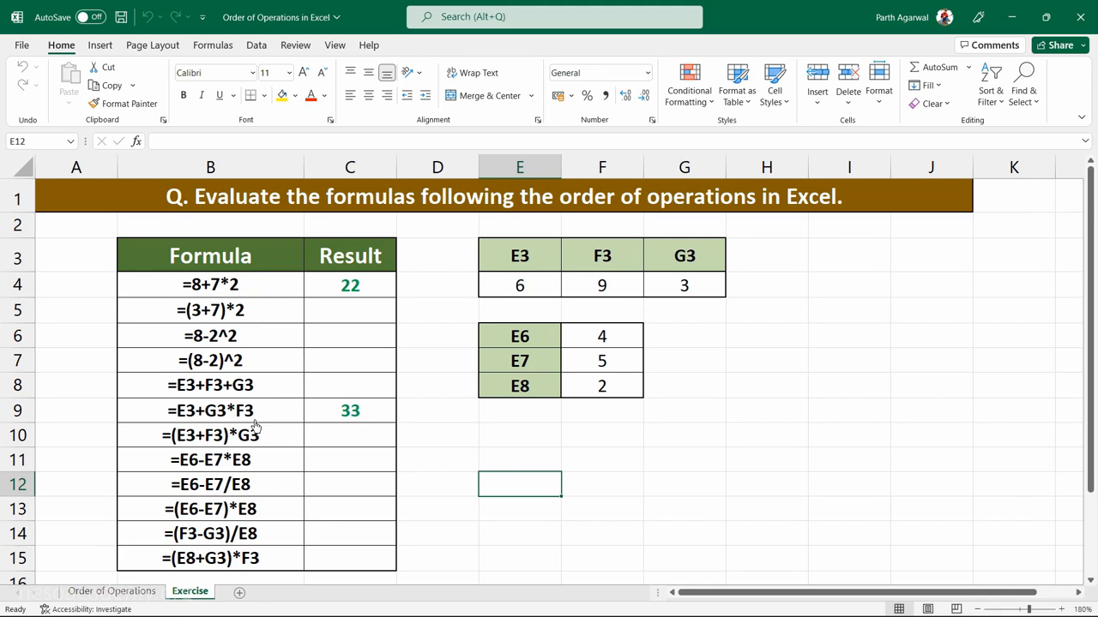
click(246, 295)
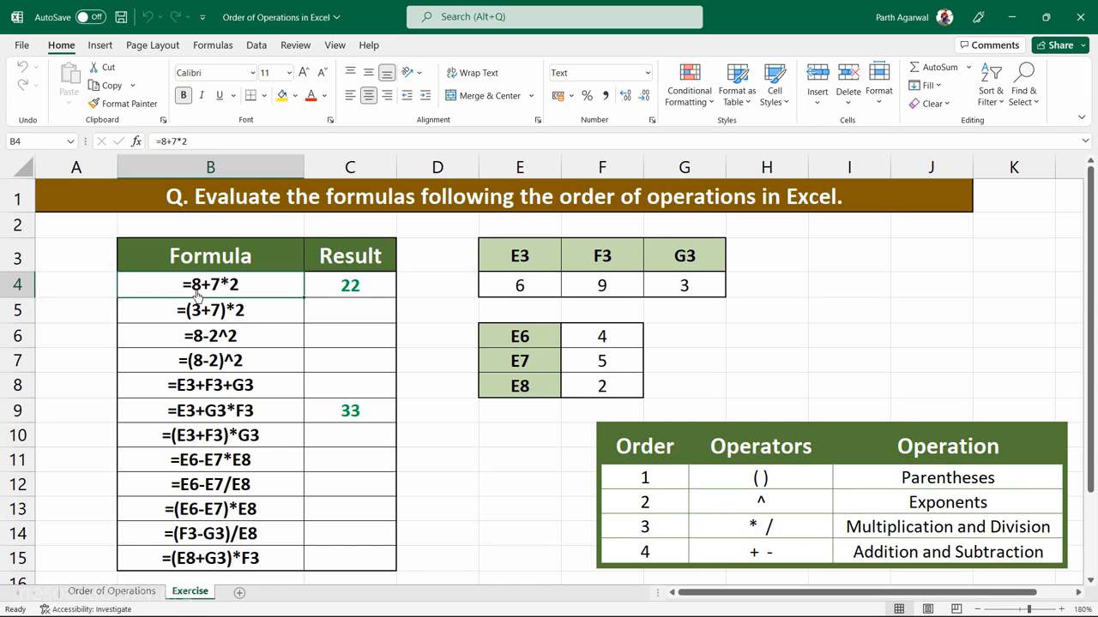
click(345, 288)
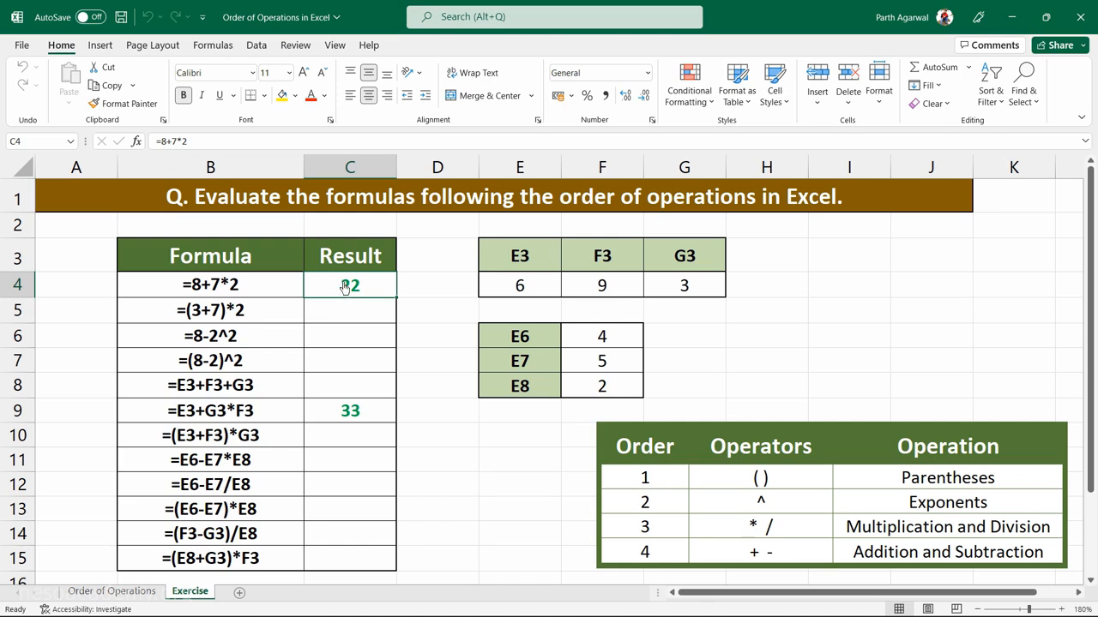
Step: Examine the formula in B9, the values listed for references E3 to G3 and E6 to E8, and the solved result in C9
click(263, 417)
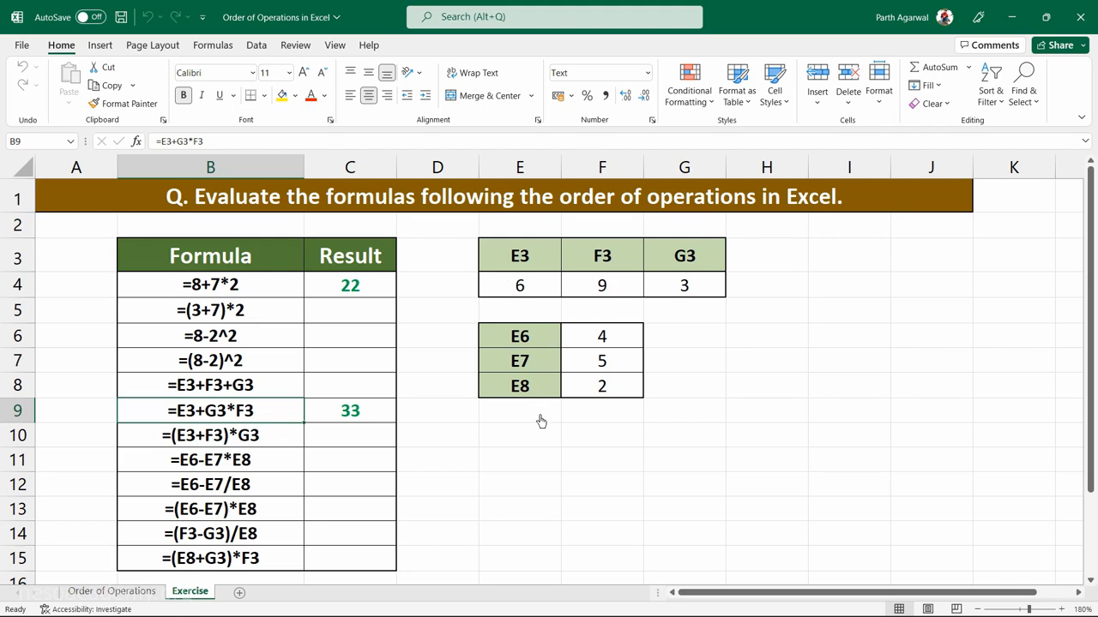
click(536, 292)
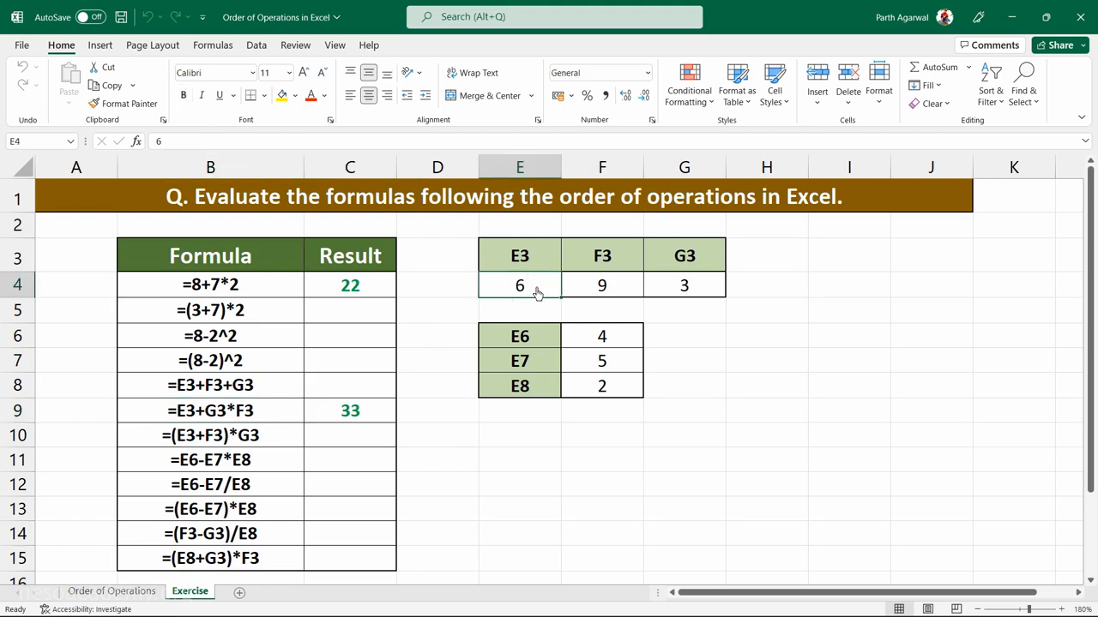
click(616, 293)
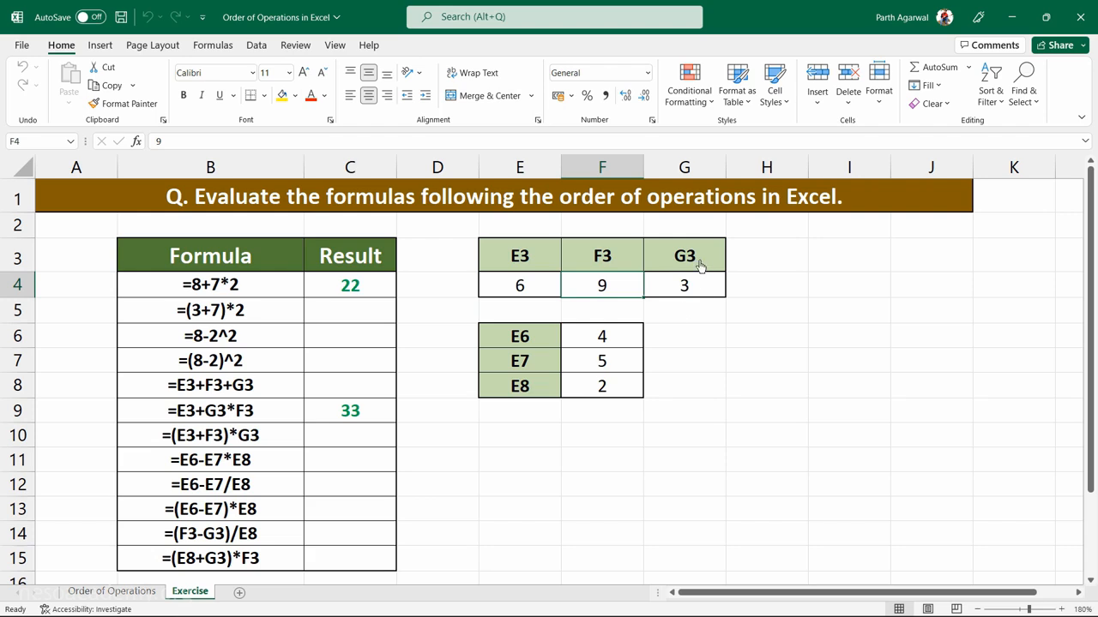
click(699, 292)
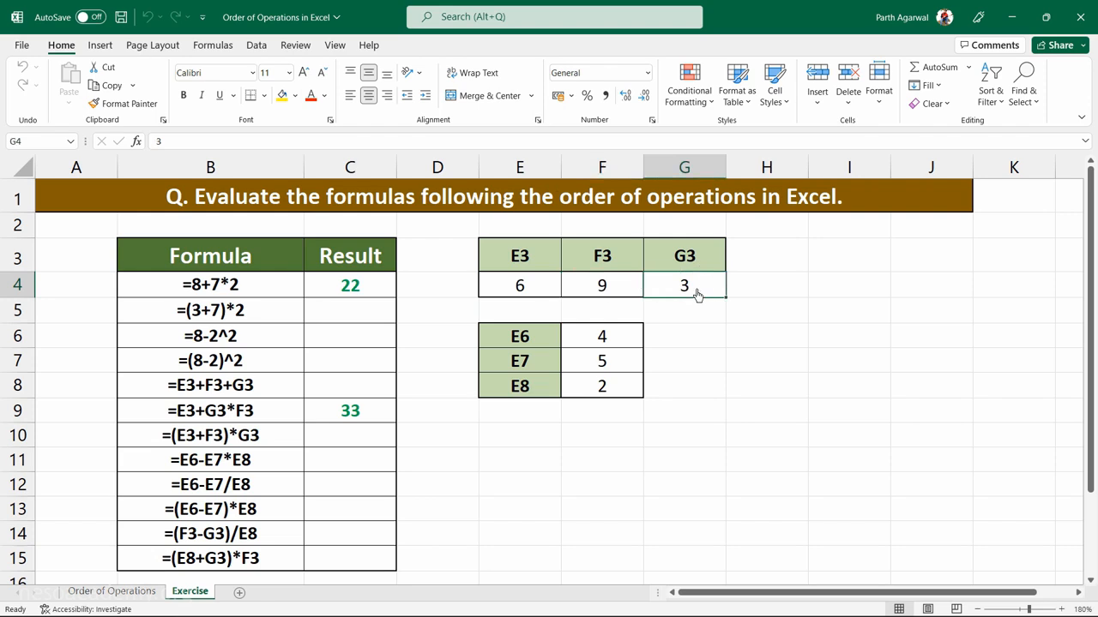
click(549, 344)
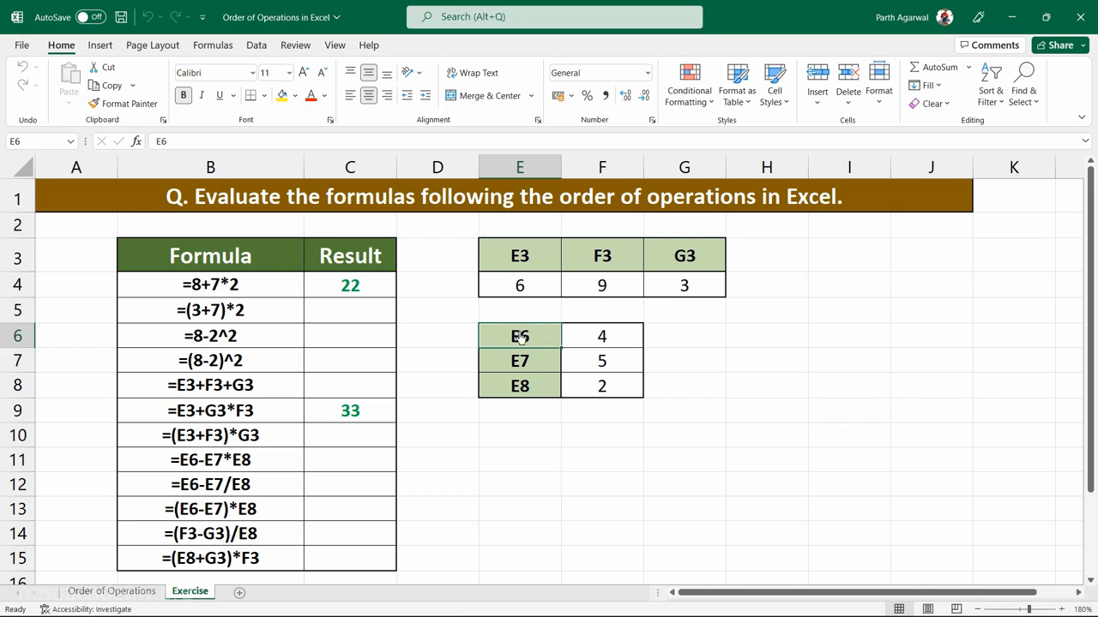
click(621, 341)
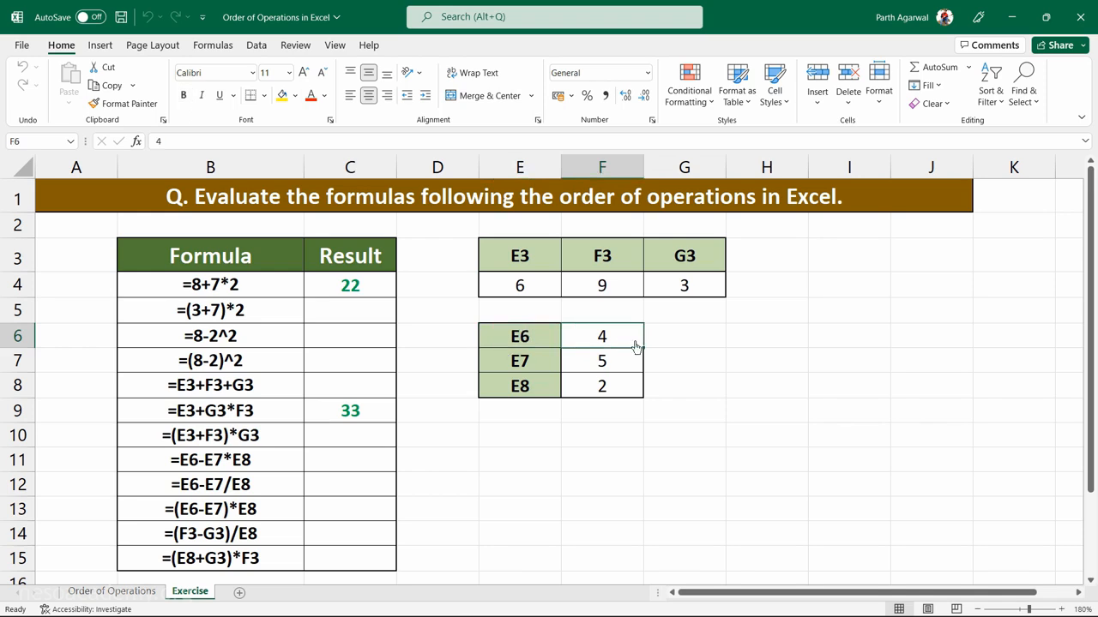
click(543, 370)
click(619, 368)
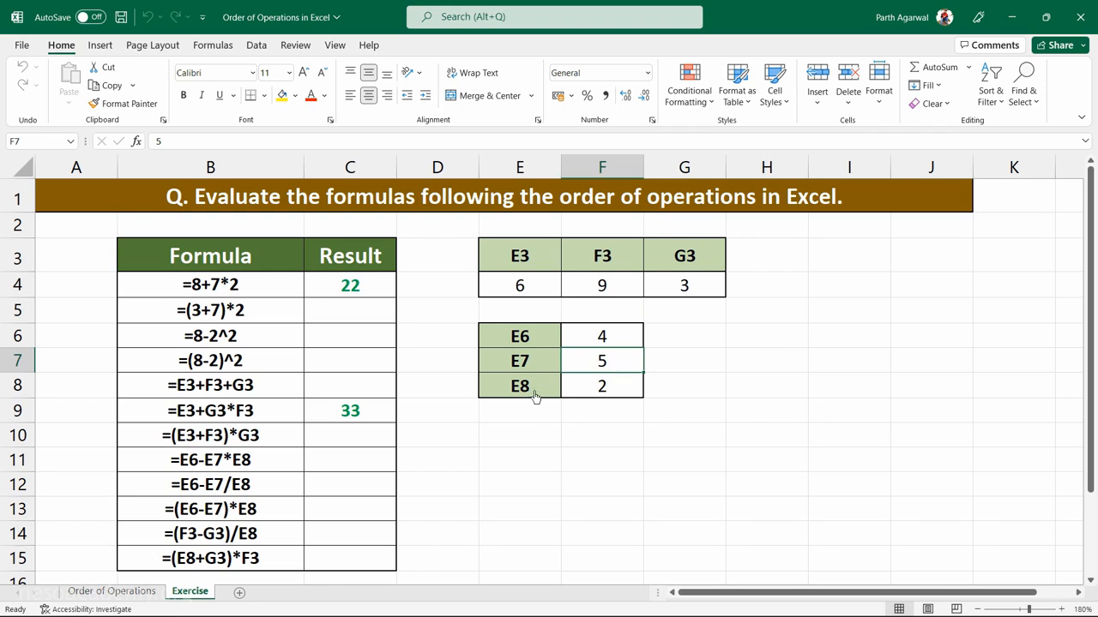
click(536, 394)
click(600, 393)
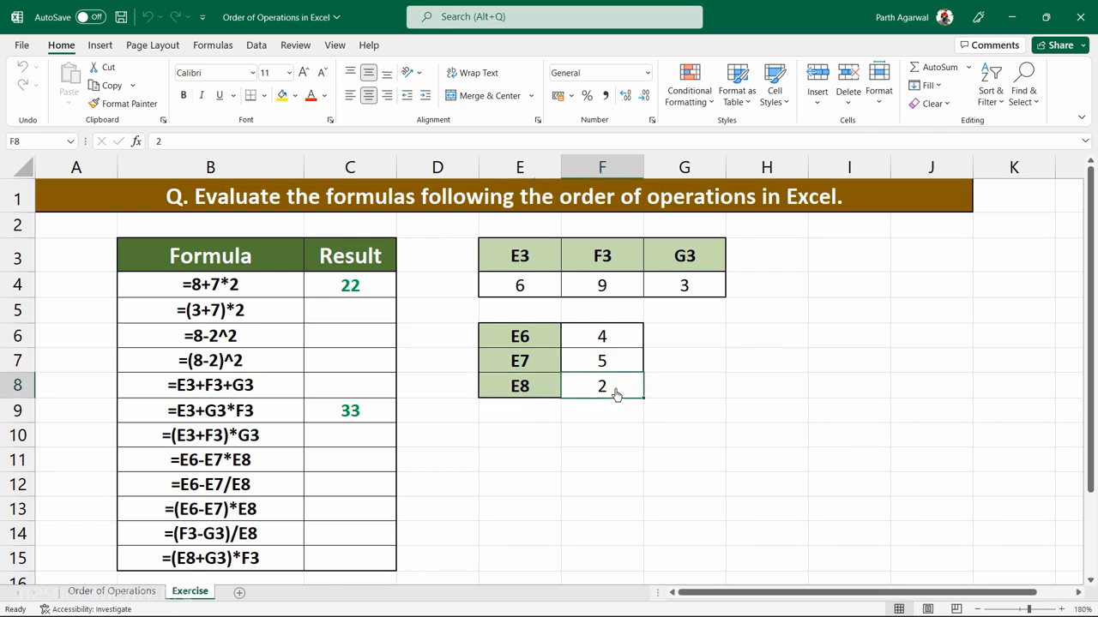
click(268, 419)
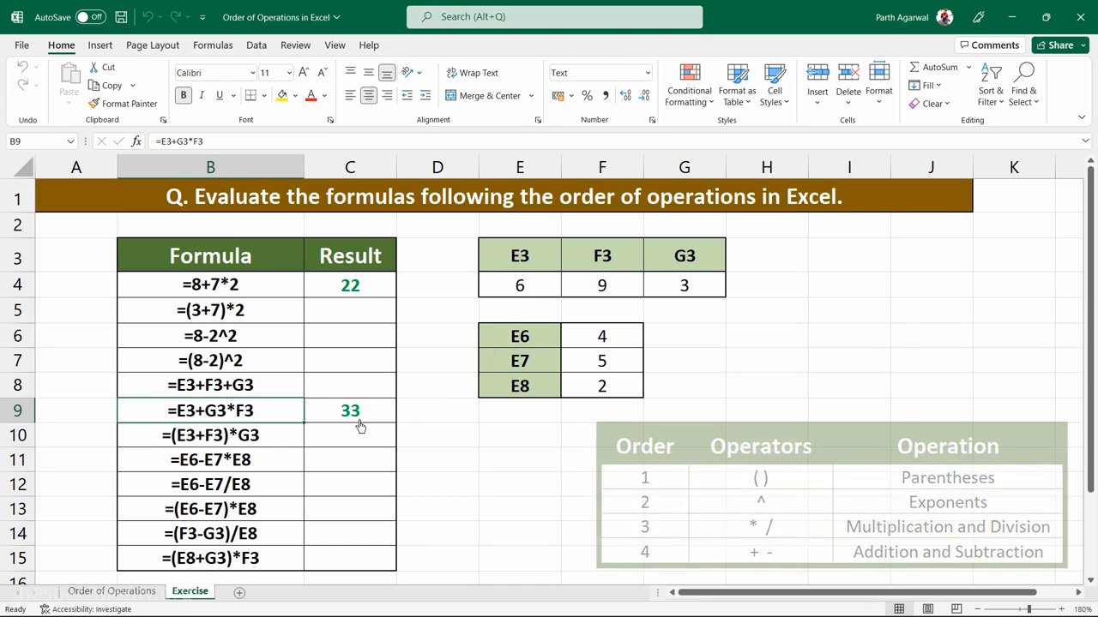
click(365, 424)
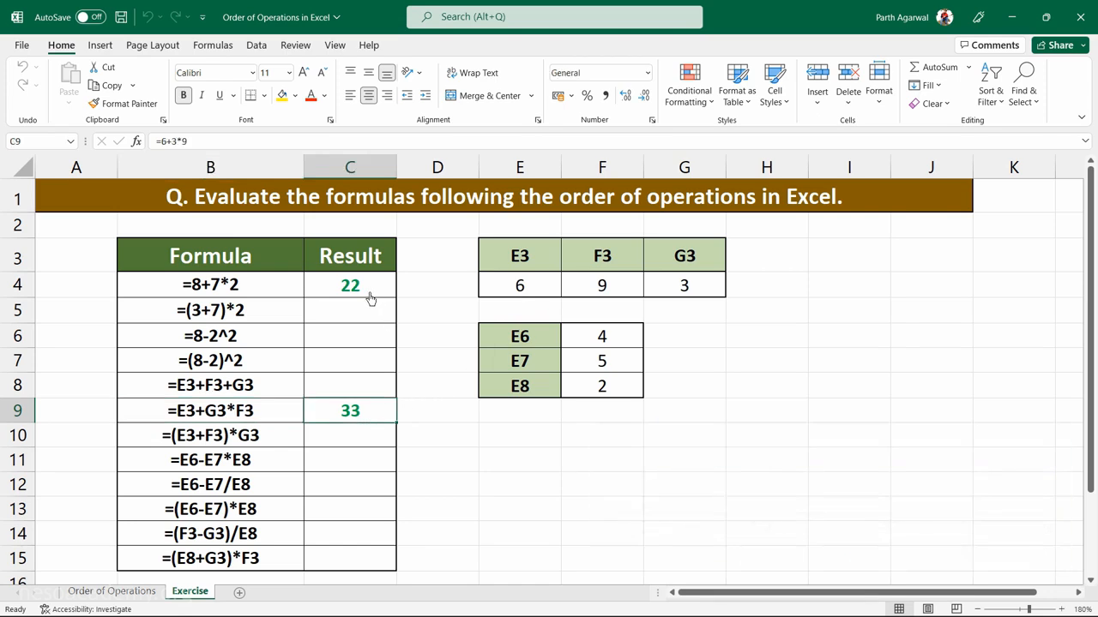